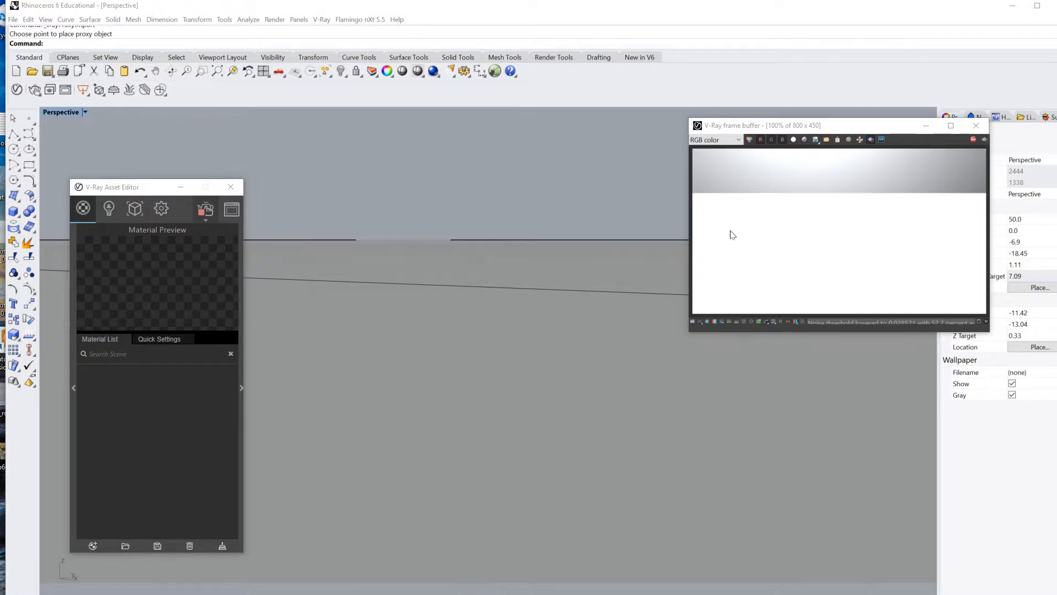
Step: Import the rock proxy2.vrmesh file as a V-Ray proxy
{"action": "right_click_drag", "start_coordinate": [586, 338], "coordinate": [597, 361]}
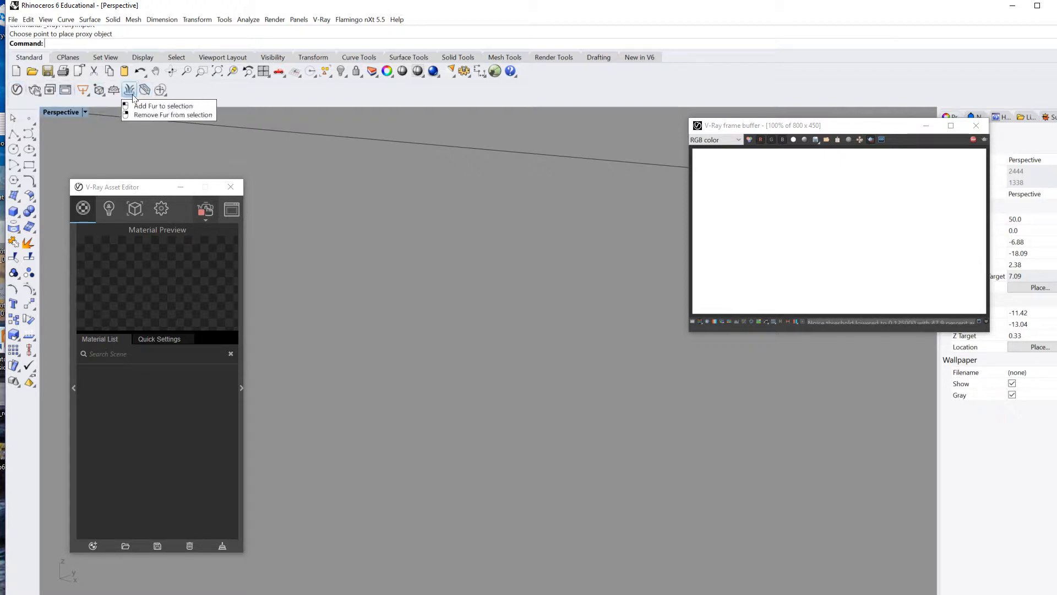
{"action": "left_click", "coordinate": [101, 93]}
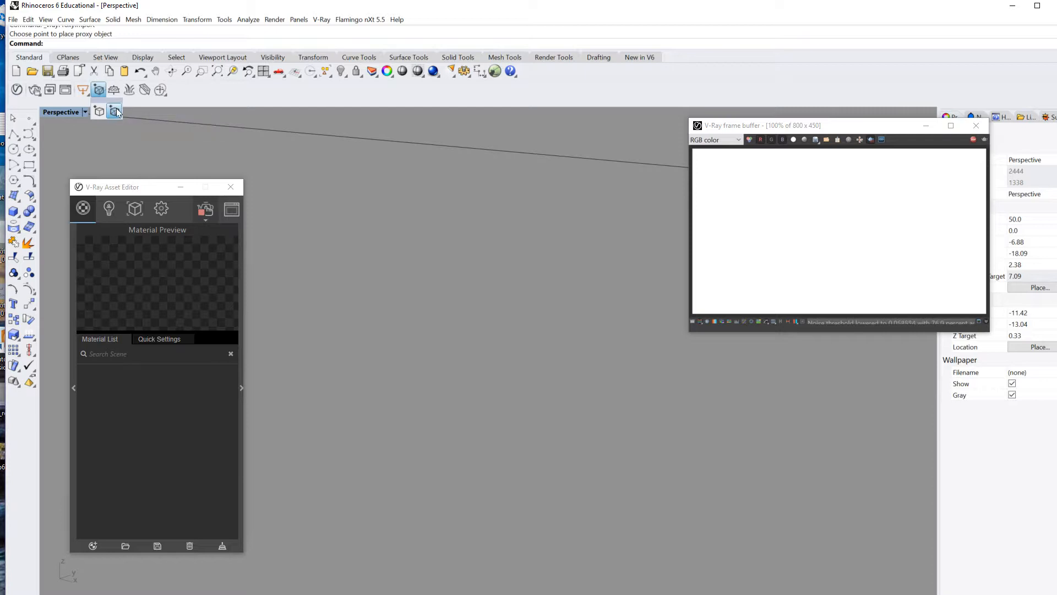
{"action": "left_click", "coordinate": [116, 112]}
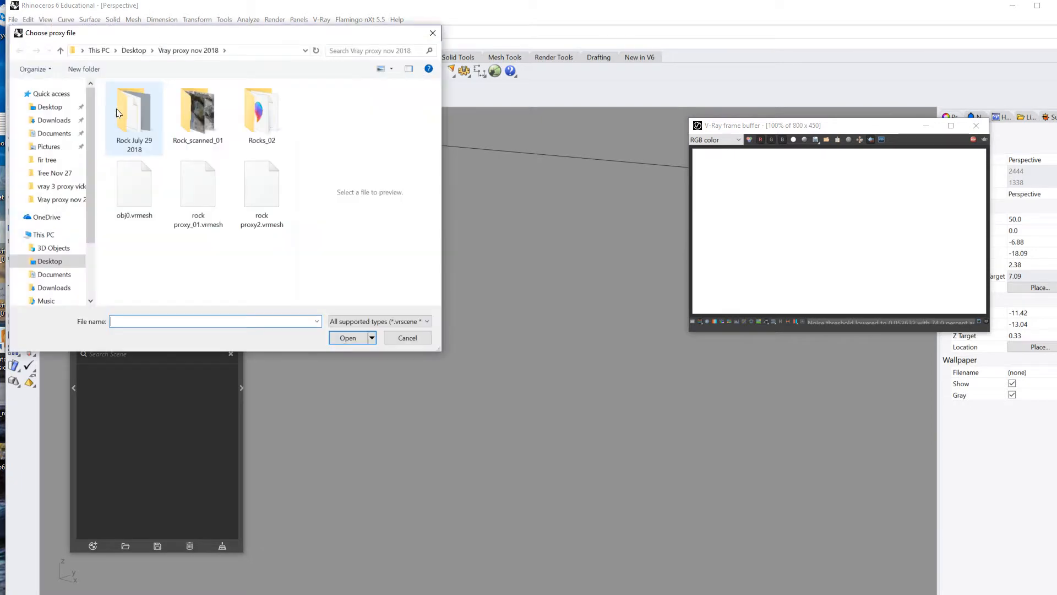
{"action": "left_click_drag", "start_coordinate": [208, 40], "coordinate": [427, 141]}
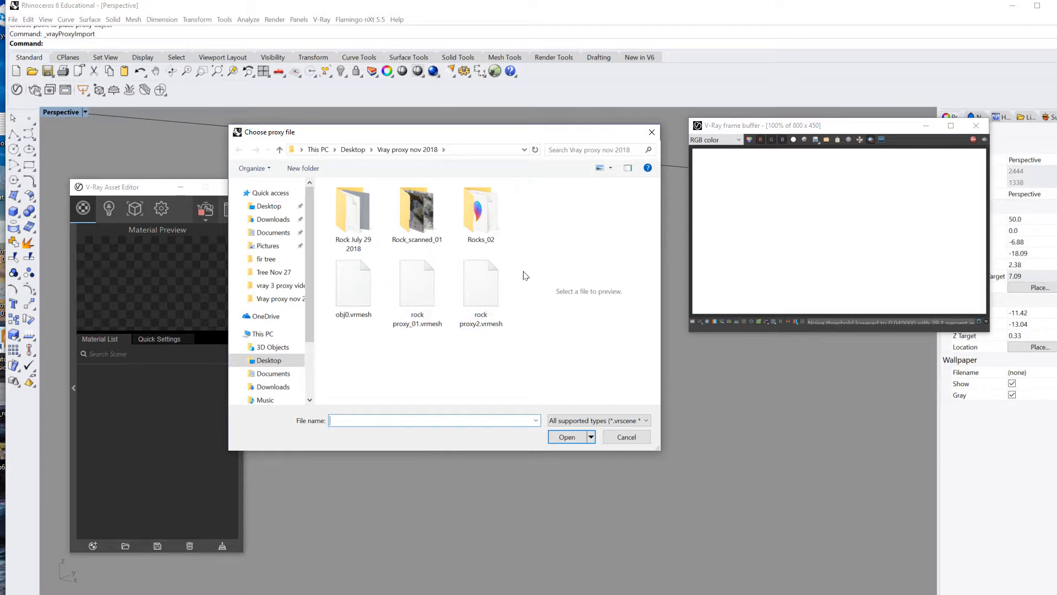
{"action": "left_click", "coordinate": [489, 293]}
{"action": "left_click", "coordinate": [569, 440]}
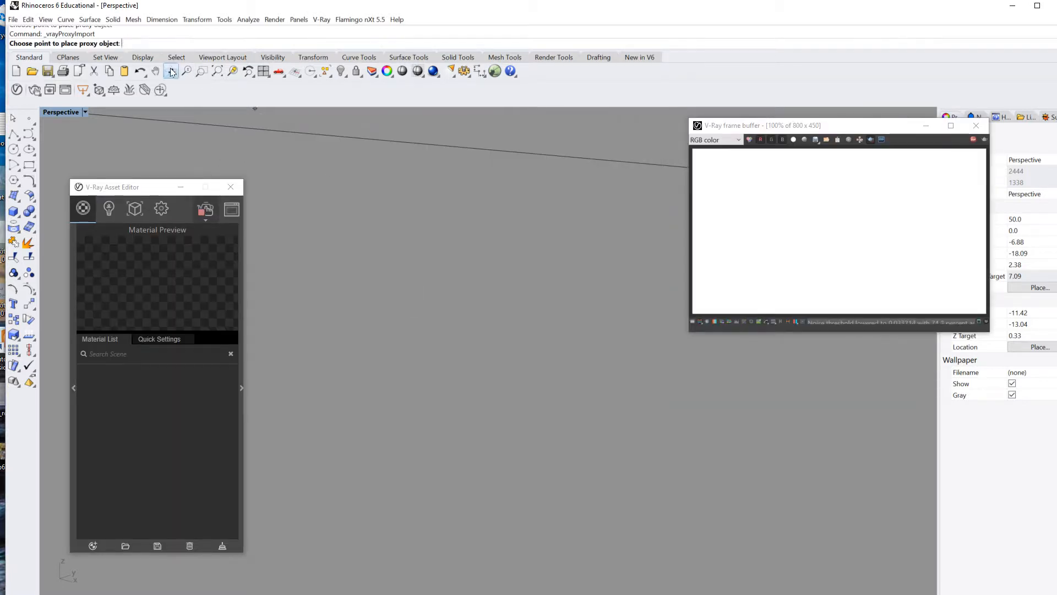
Step: Place the rock proxy2 object in the viewport and hide the V-Ray Infinite Plane
{"action": "left_click", "coordinate": [398, 304]}
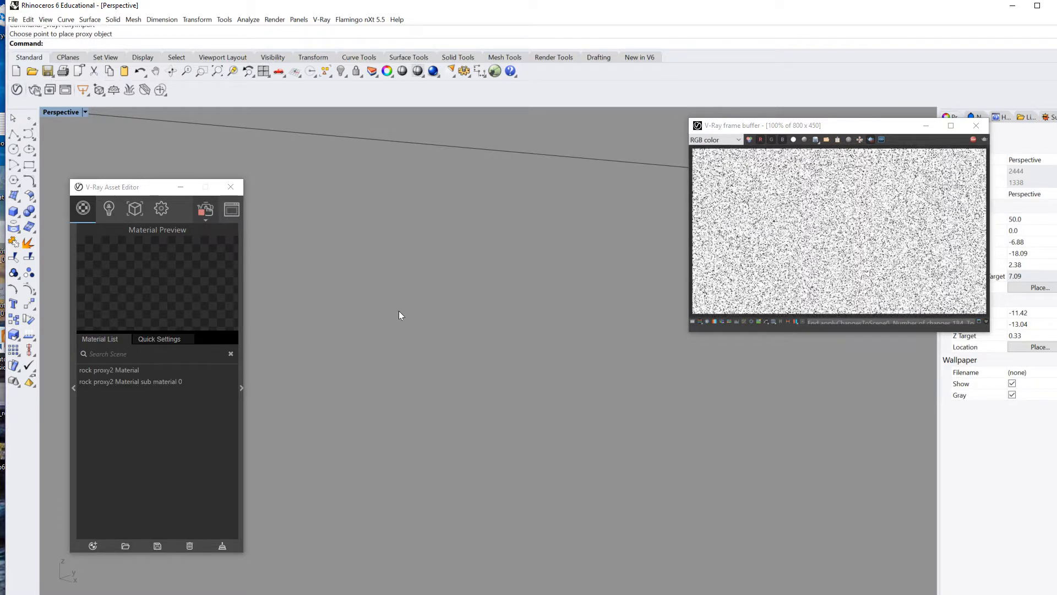
{"action": "mouse_move", "coordinate": [435, 355]}
{"action": "right_mouse_down"}
{"action": "mouse_move", "coordinate": [442, 323]}
{"action": "mouse_move", "coordinate": [435, 343]}
{"action": "right_mouse_up"}
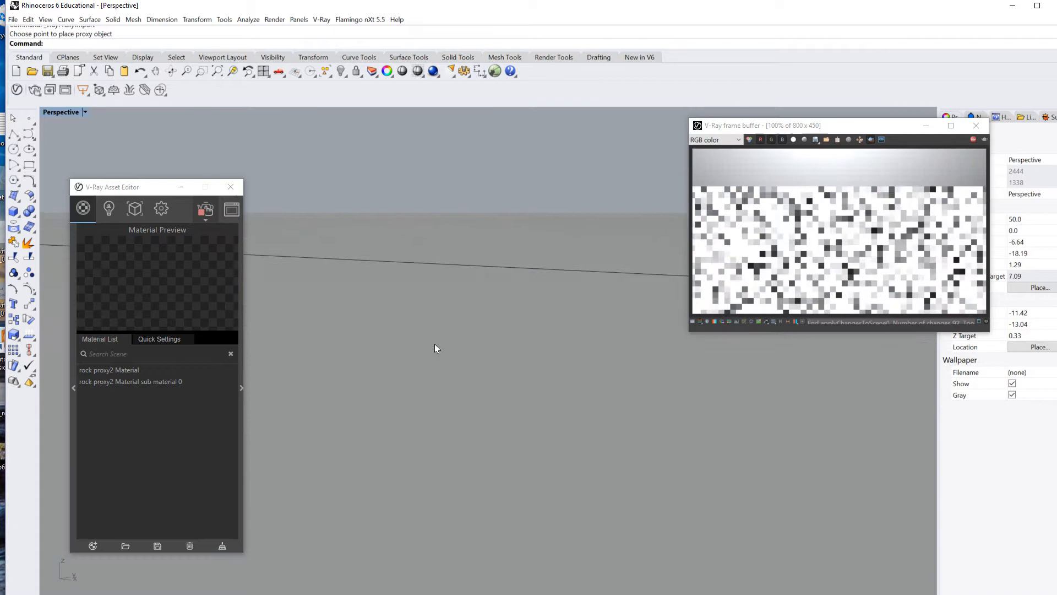
{"action": "left_click", "coordinate": [527, 362]}
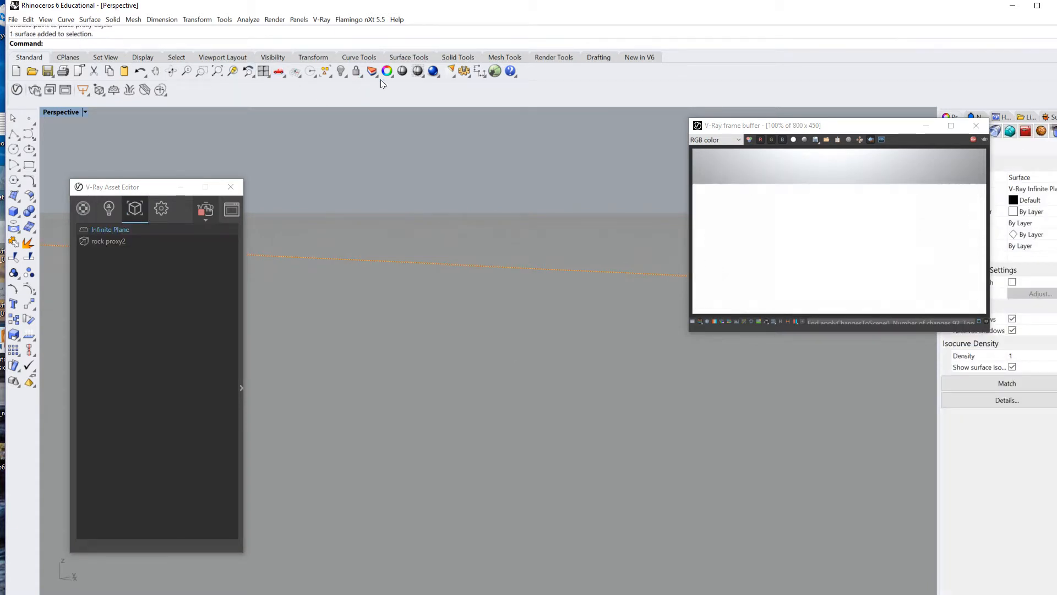
{"action": "left_click", "coordinate": [341, 70]}
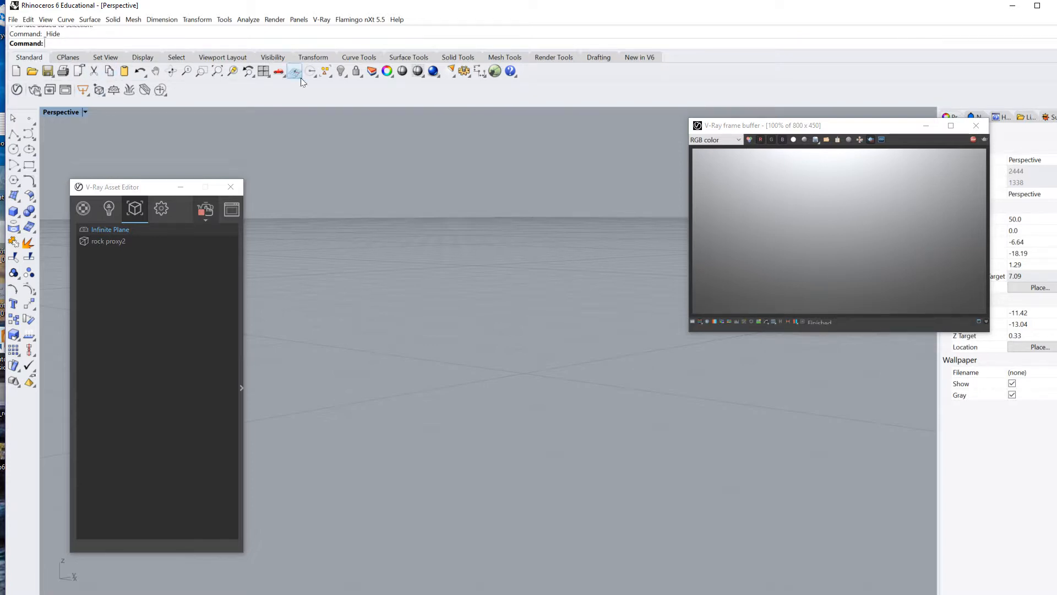
Step: Zoom extents to fit the rock and run Show to restore the Infinite Plane
{"action": "left_click", "coordinate": [217, 71]}
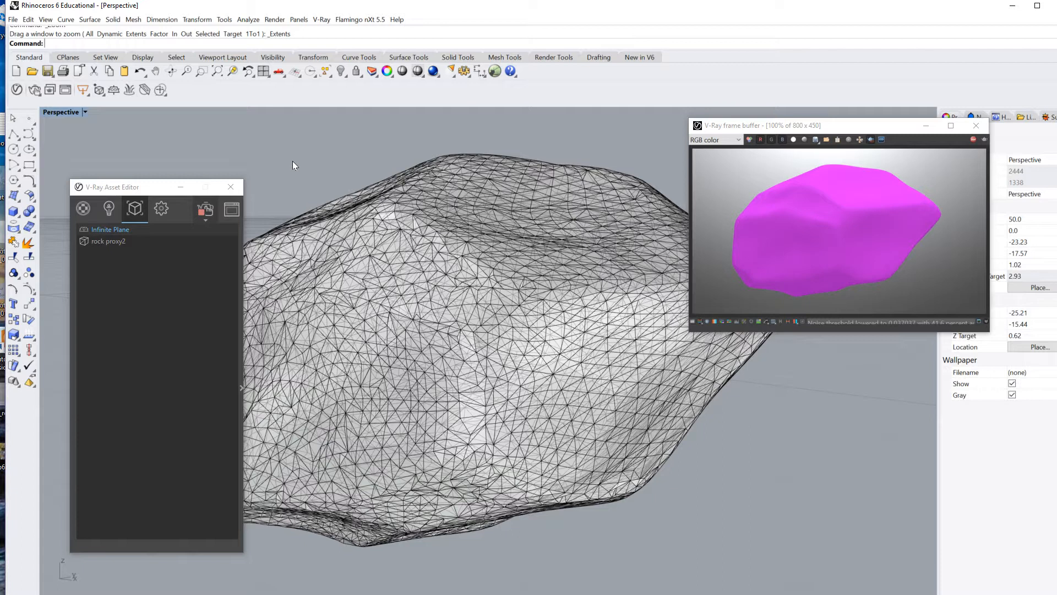
{"action": "type", "text": "Show"}
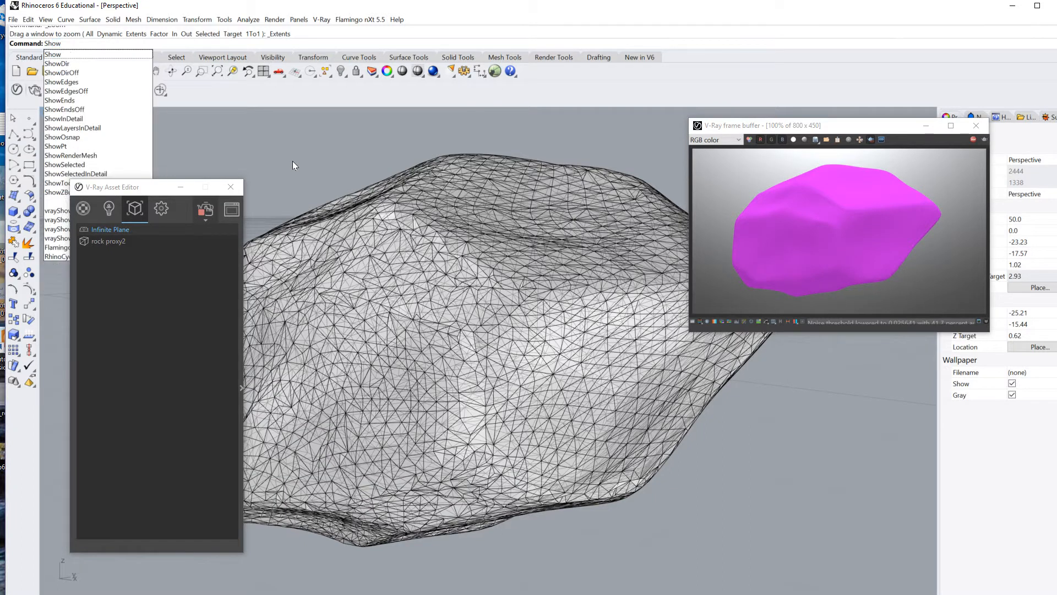
{"action": "key", "text": "Return"}
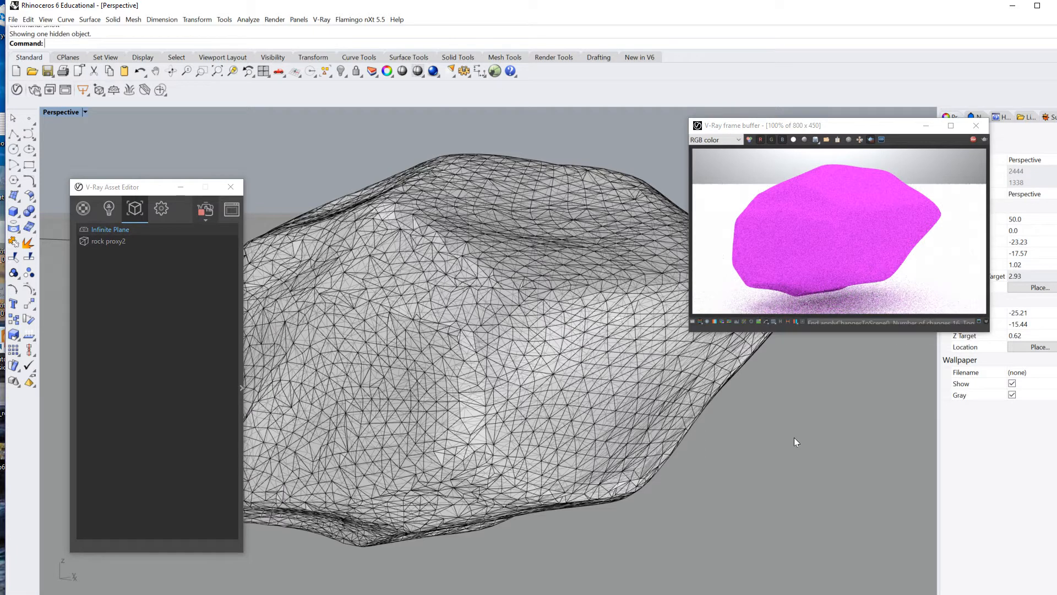
{"action": "right_click_drag", "start_coordinate": [794, 437], "coordinate": [716, 399]}
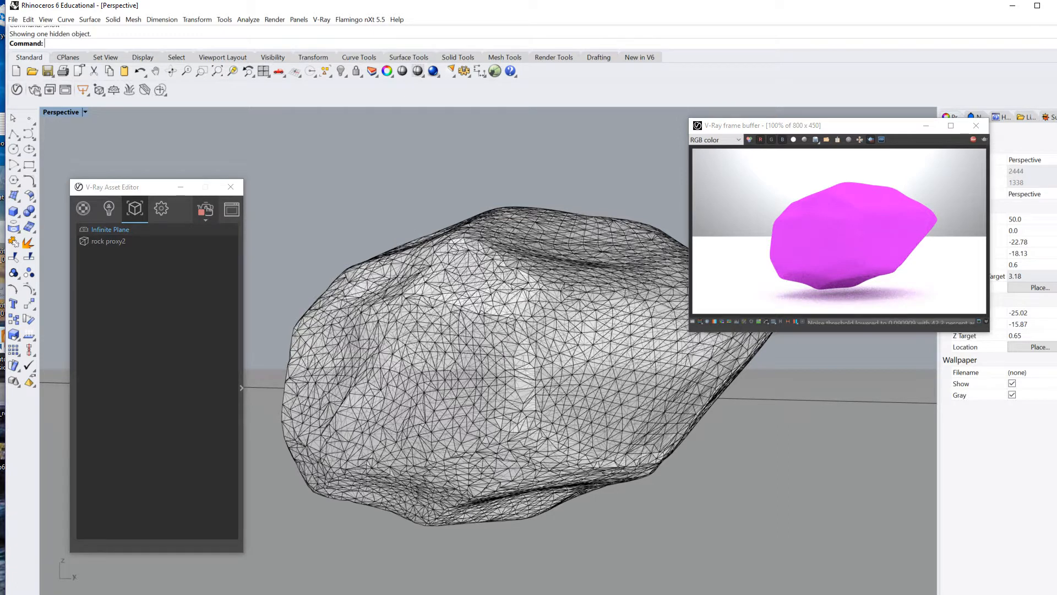
{"action": "key", "text": "alt+Tab"}
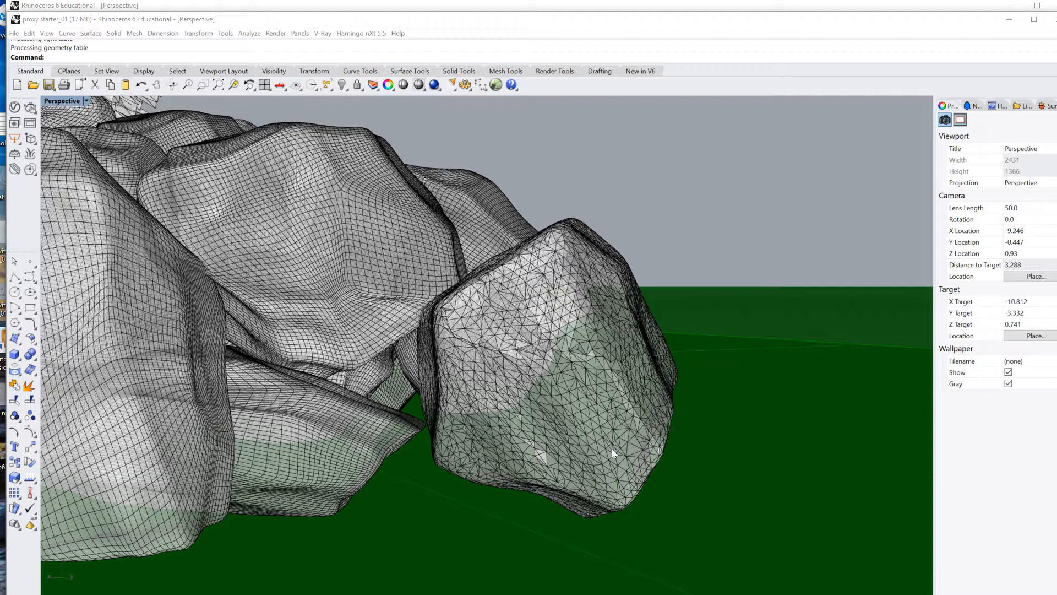
{"action": "left_click", "coordinate": [1009, 21]}
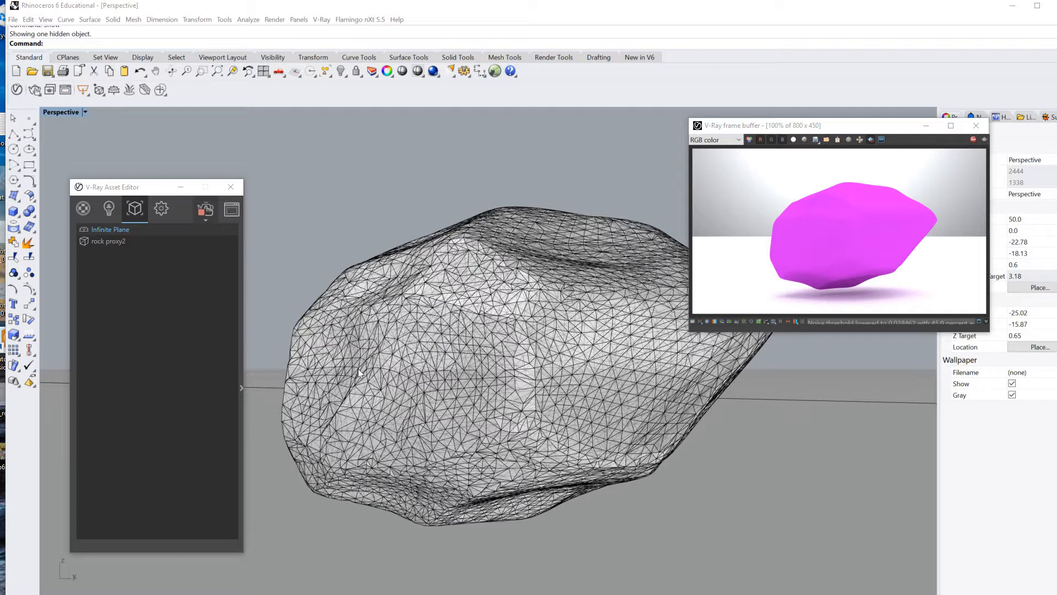
Step: Select 'rock proxy2 Material sub material 0' in the Materials list and expand its settings
{"action": "left_click", "coordinate": [83, 209]}
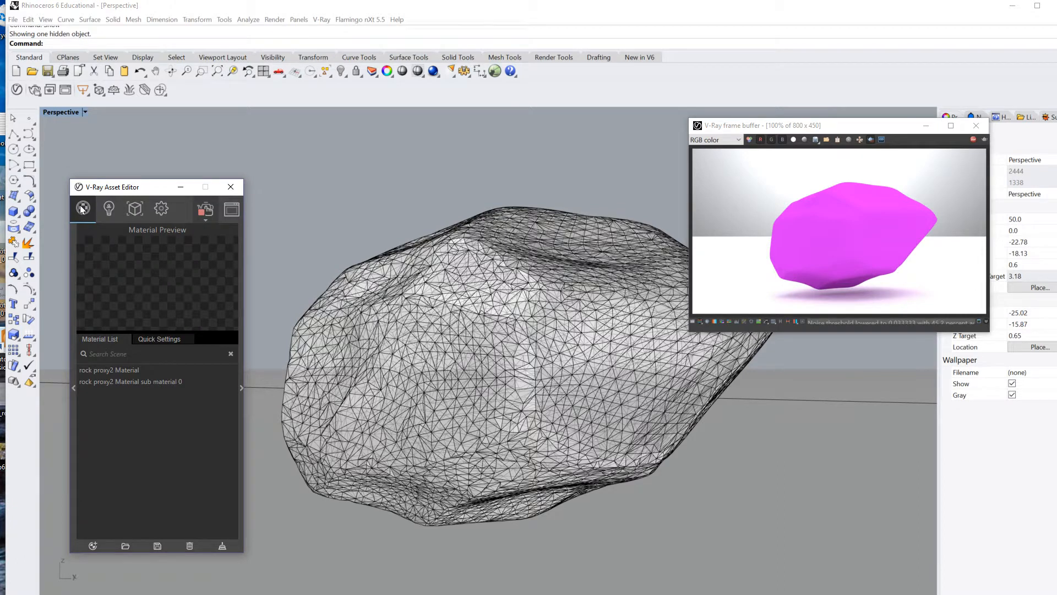
{"action": "left_click", "coordinate": [115, 382]}
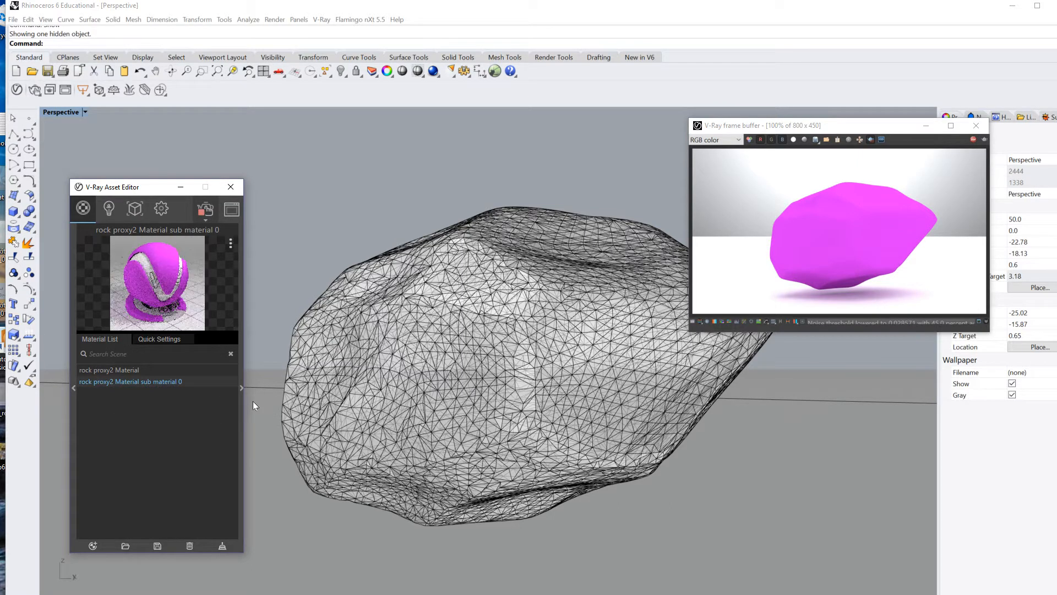
{"action": "left_click", "coordinate": [241, 388]}
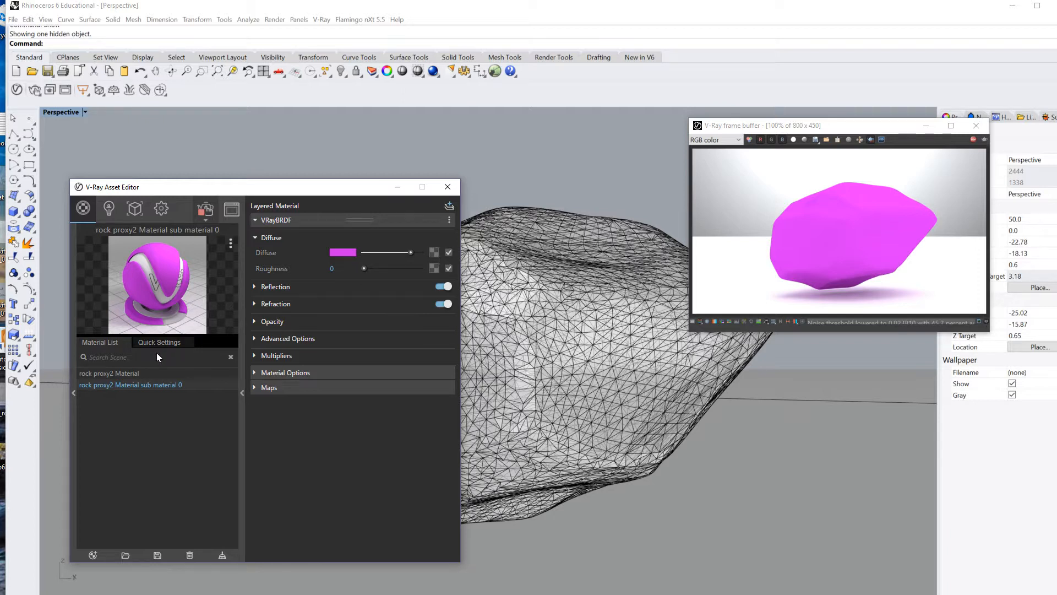
Step: Check the Multi Material's input 0 without changes, then open sub material 0's settings
{"action": "left_click", "coordinate": [127, 373]}
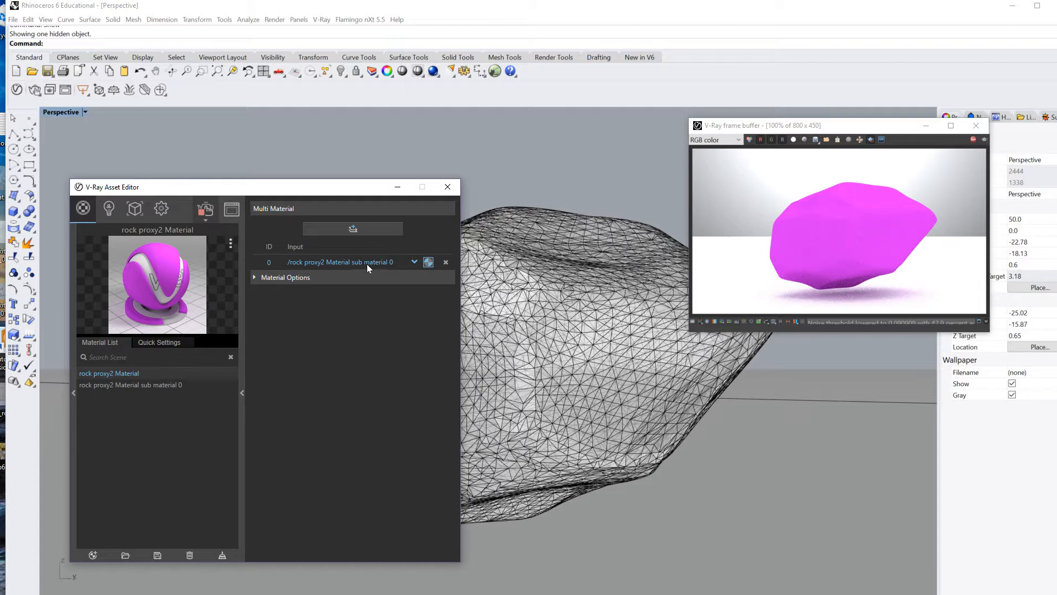
{"action": "left_click", "coordinate": [414, 262]}
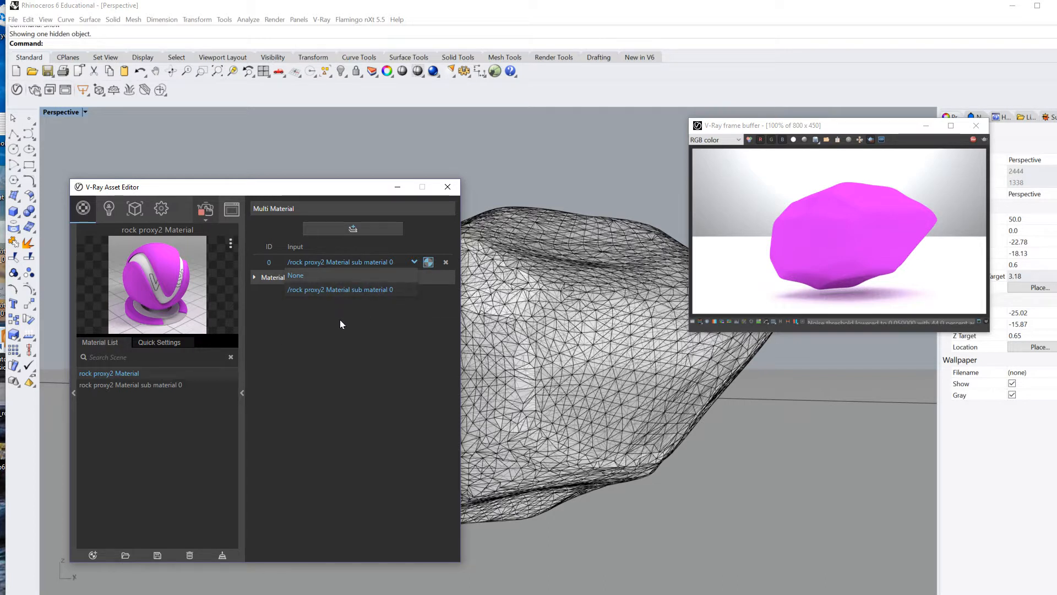
{"action": "left_click", "coordinate": [104, 342]}
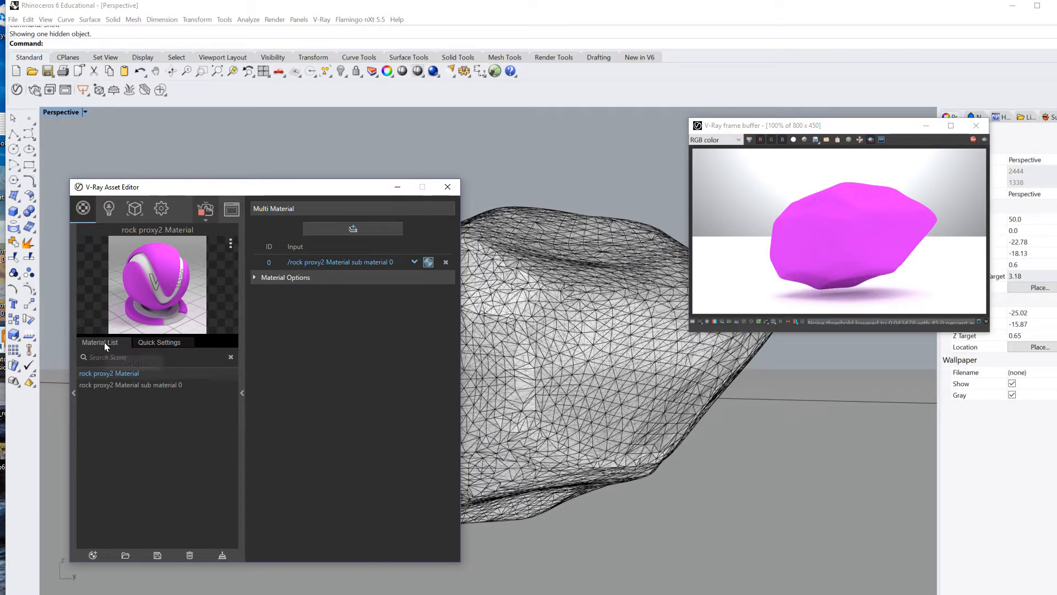
{"action": "left_click", "coordinate": [114, 384]}
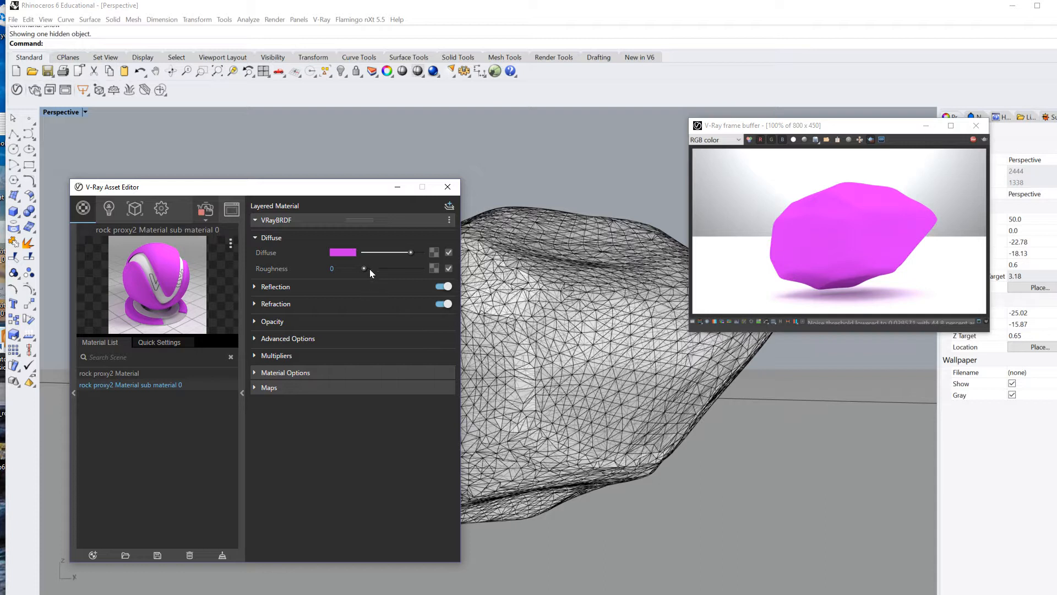
Step: Map the Rock_diffuse bitmap from Rock_scanned_01 onto the sub material's diffuse
{"action": "left_click", "coordinate": [434, 252]}
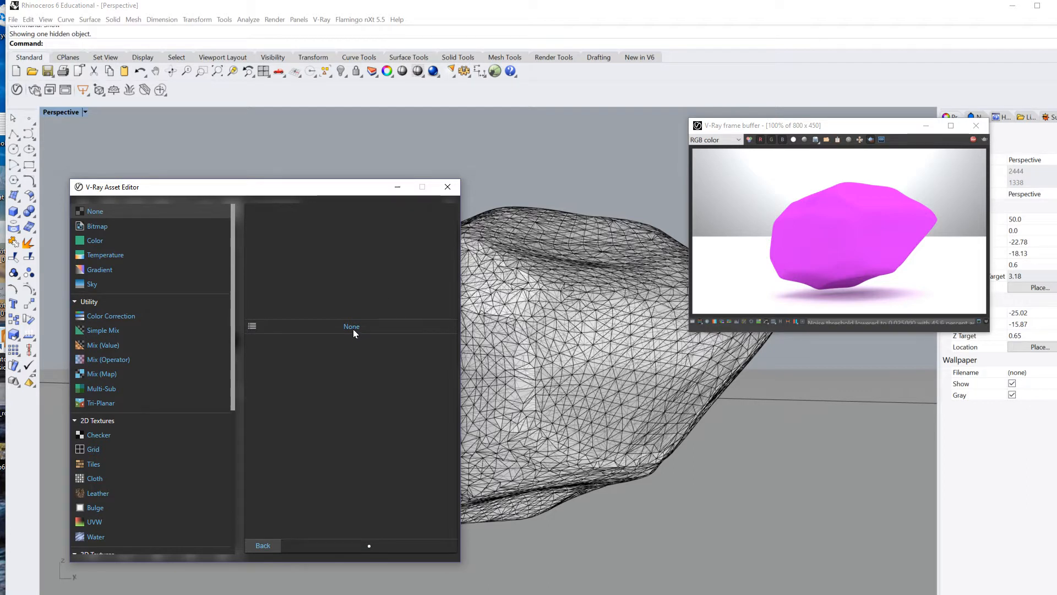
{"action": "left_click", "coordinate": [94, 228]}
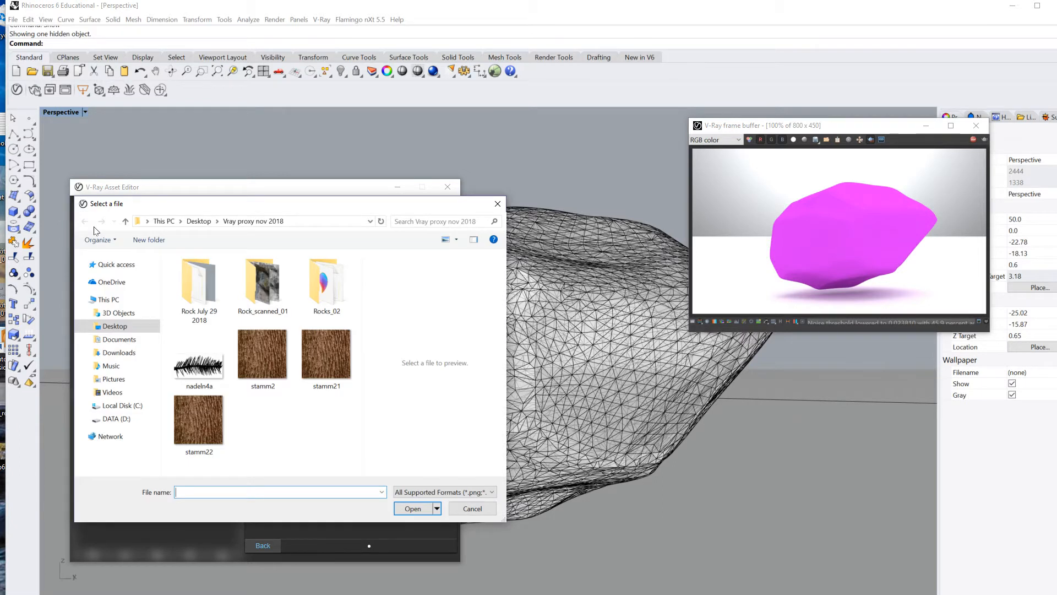
{"action": "double_click", "coordinate": [268, 285]}
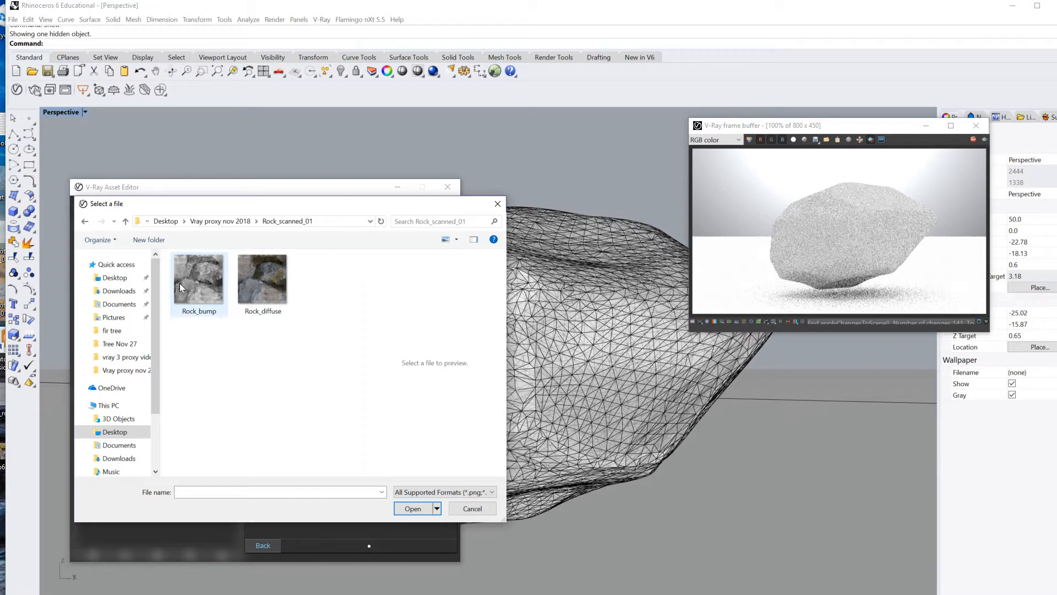
{"action": "left_click", "coordinate": [268, 281]}
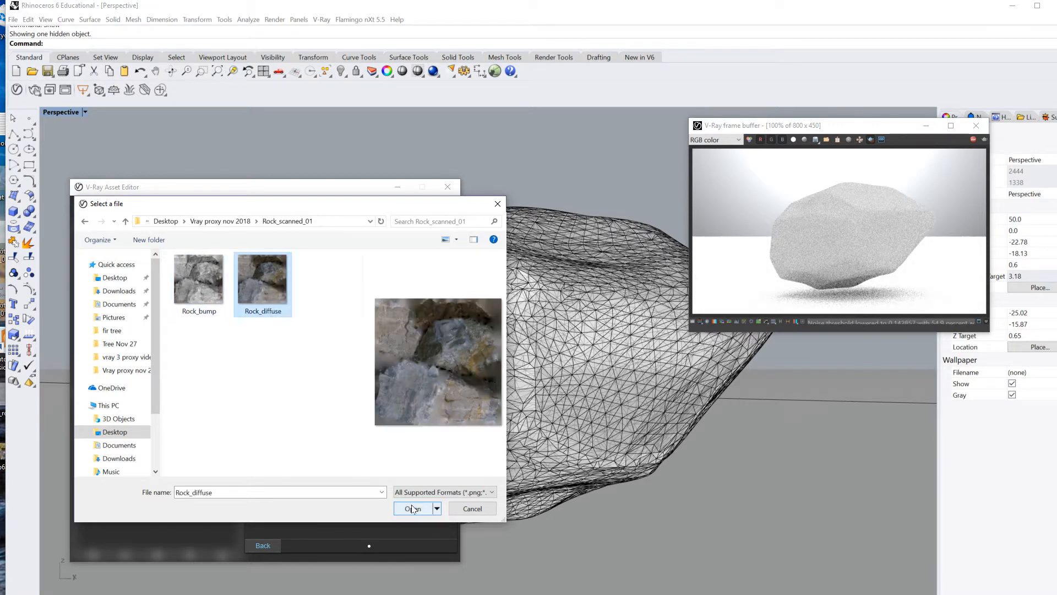
{"action": "left_click", "coordinate": [412, 507]}
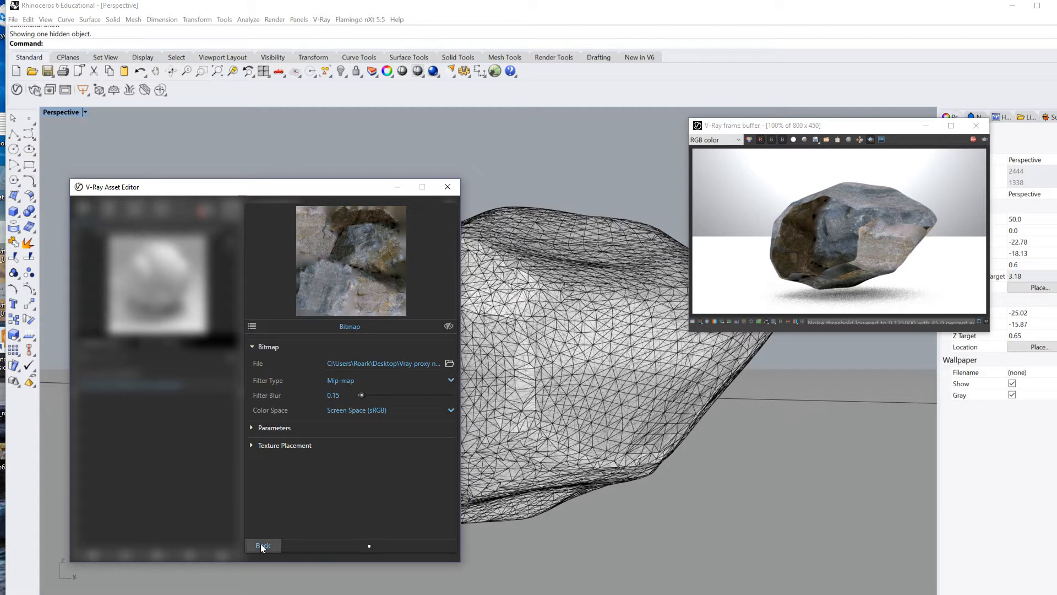
{"action": "left_click", "coordinate": [262, 545]}
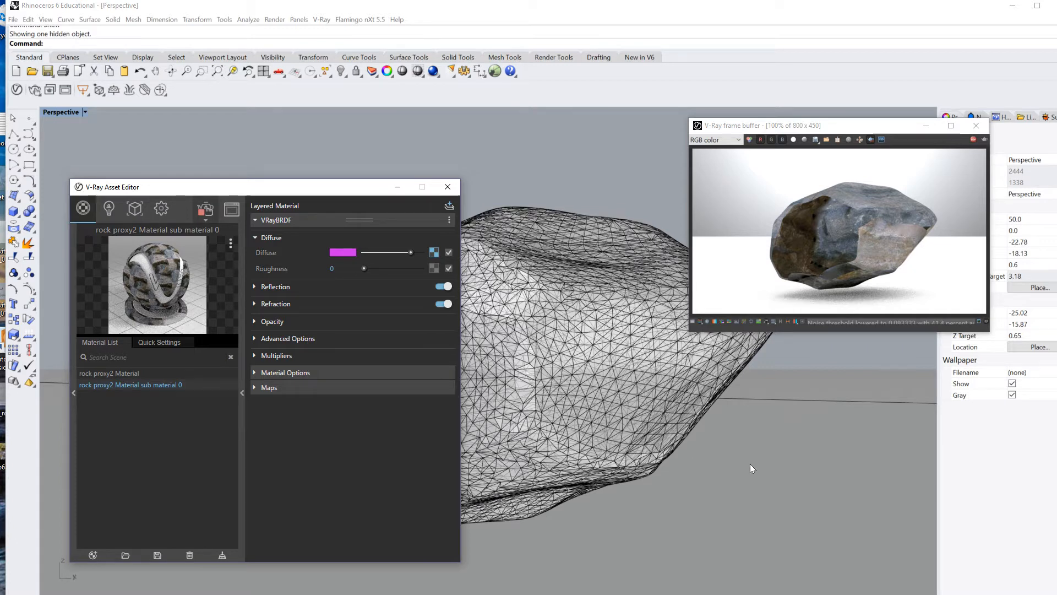
Step: Orbit the Perspective view slightly to re-render the textured rock
{"action": "mouse_move", "coordinate": [750, 464]}
{"action": "right_mouse_down"}
{"action": "mouse_move", "coordinate": [741, 468]}
{"action": "mouse_move", "coordinate": [754, 483]}
{"action": "mouse_move", "coordinate": [762, 450]}
{"action": "right_mouse_up"}
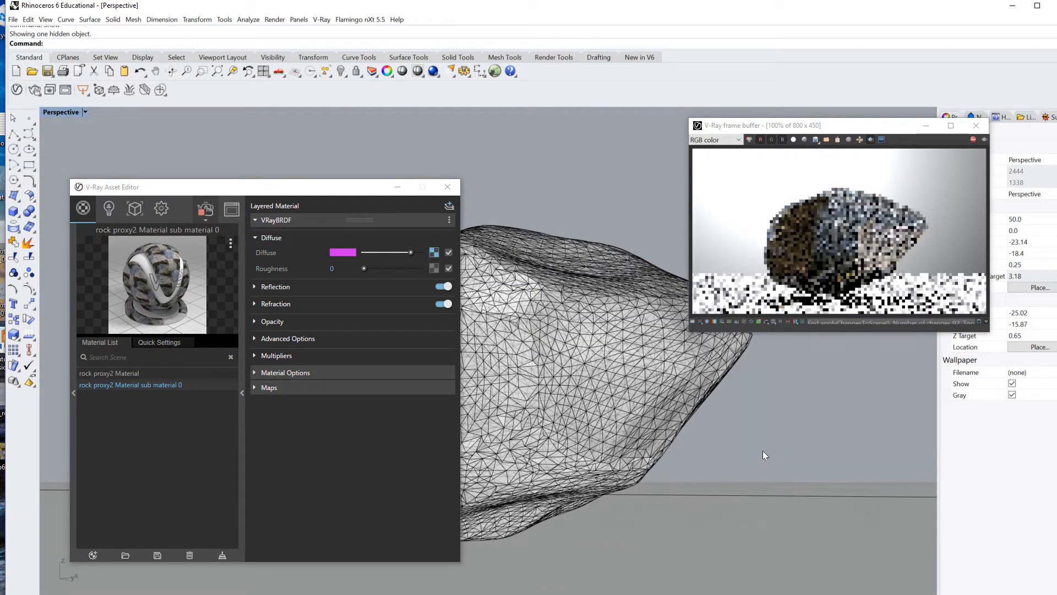
Step: Load the Rock_bump bitmap as the sub material's roughness texture
{"action": "left_click", "coordinate": [433, 269]}
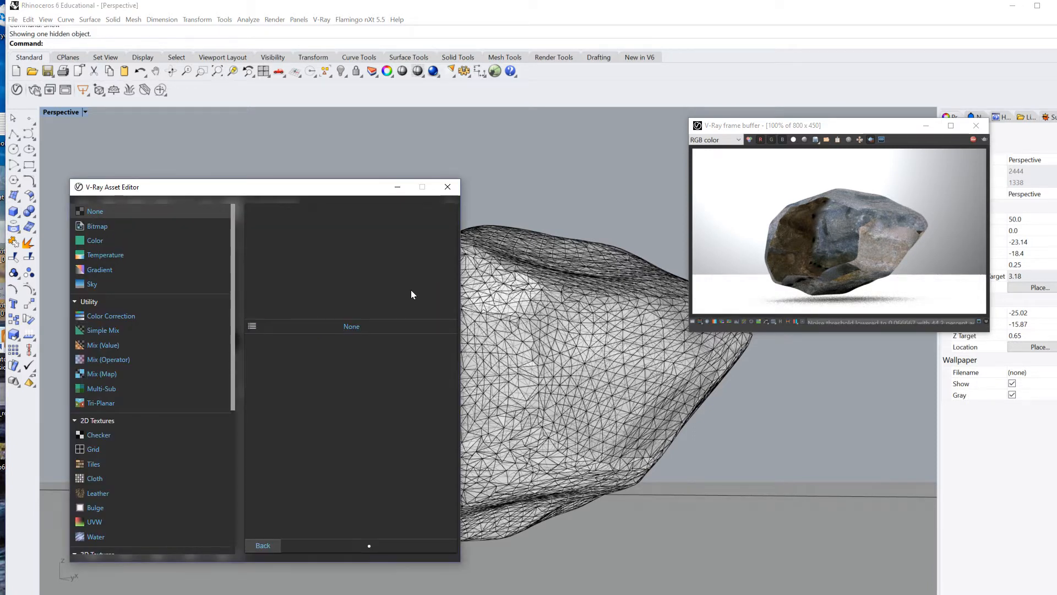
{"action": "left_click", "coordinate": [91, 228]}
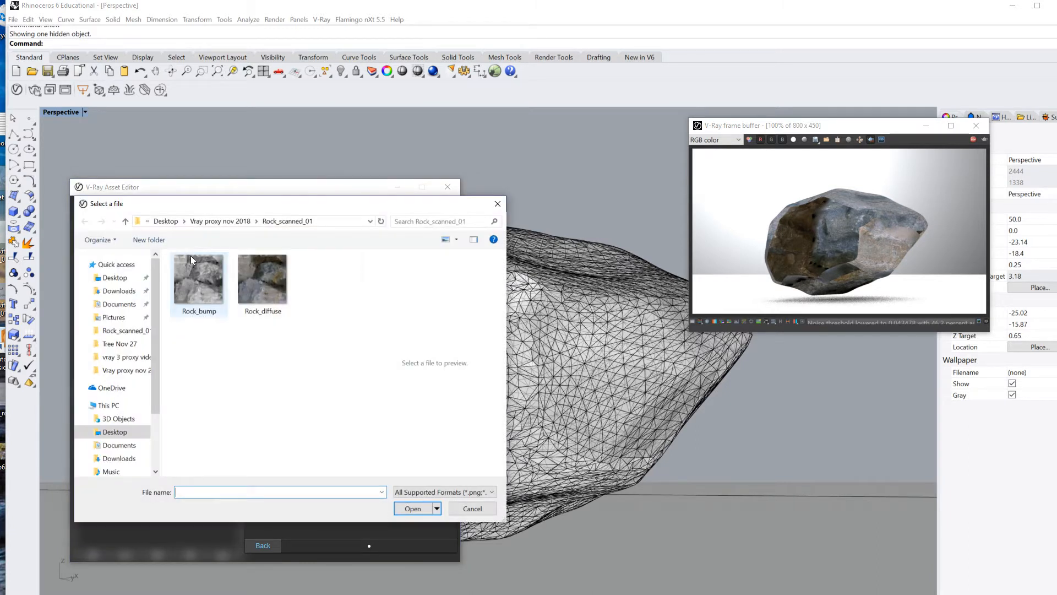
{"action": "left_click", "coordinate": [200, 285]}
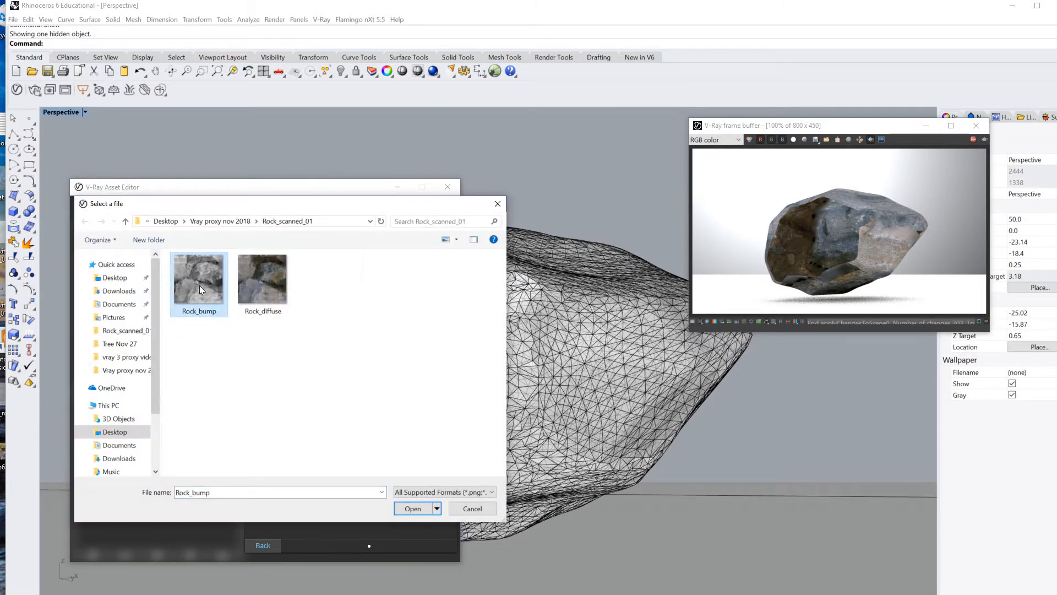
{"action": "left_click", "coordinate": [414, 507]}
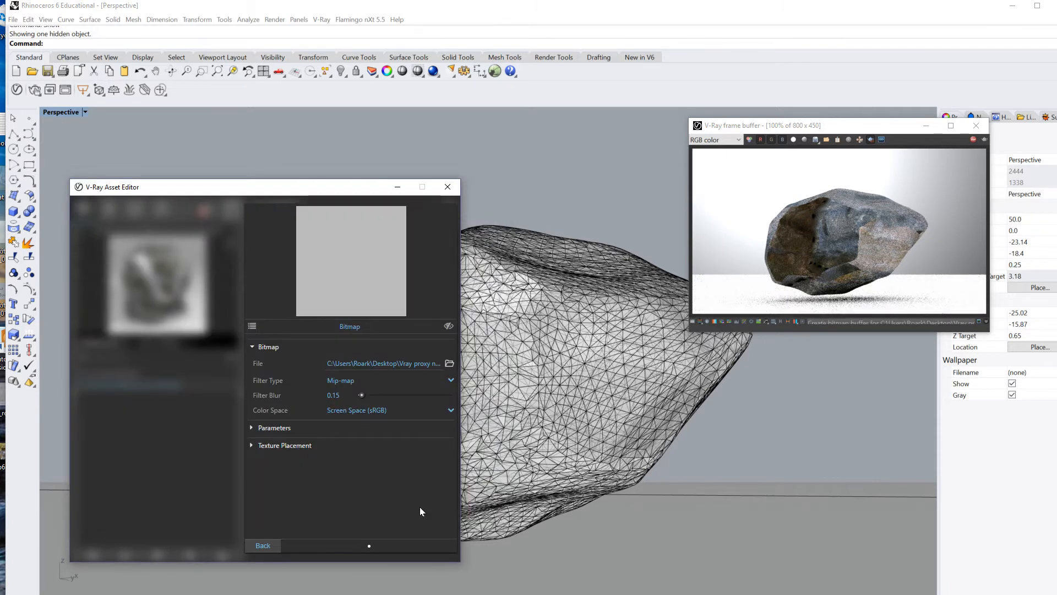
{"action": "left_click", "coordinate": [264, 547]}
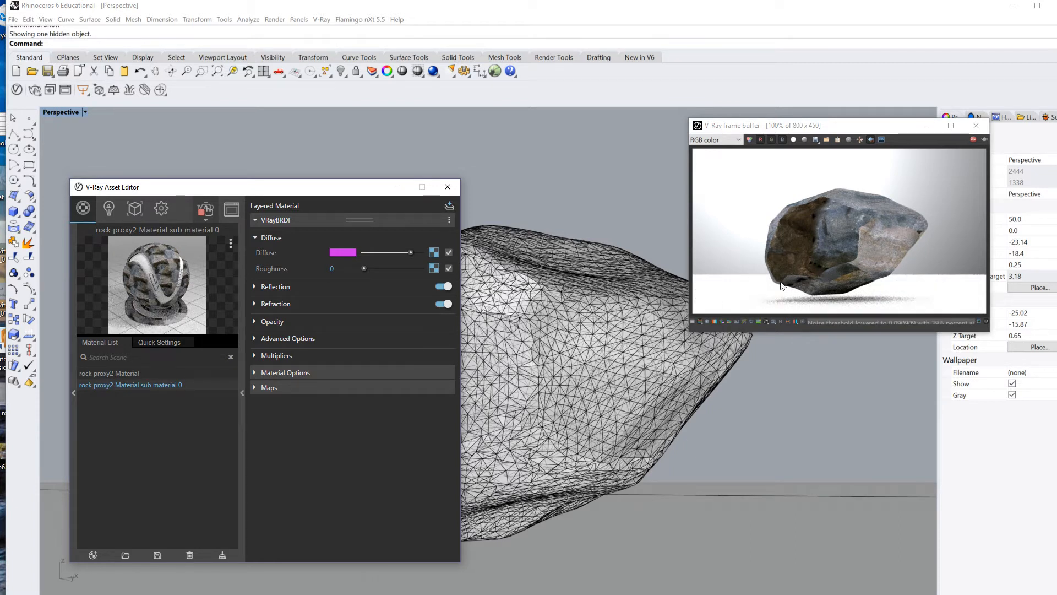
Step: Set the sub material's roughness to 0.15 and orbit the view to re-render
{"action": "left_click_drag", "start_coordinate": [362, 268], "coordinate": [372, 270]}
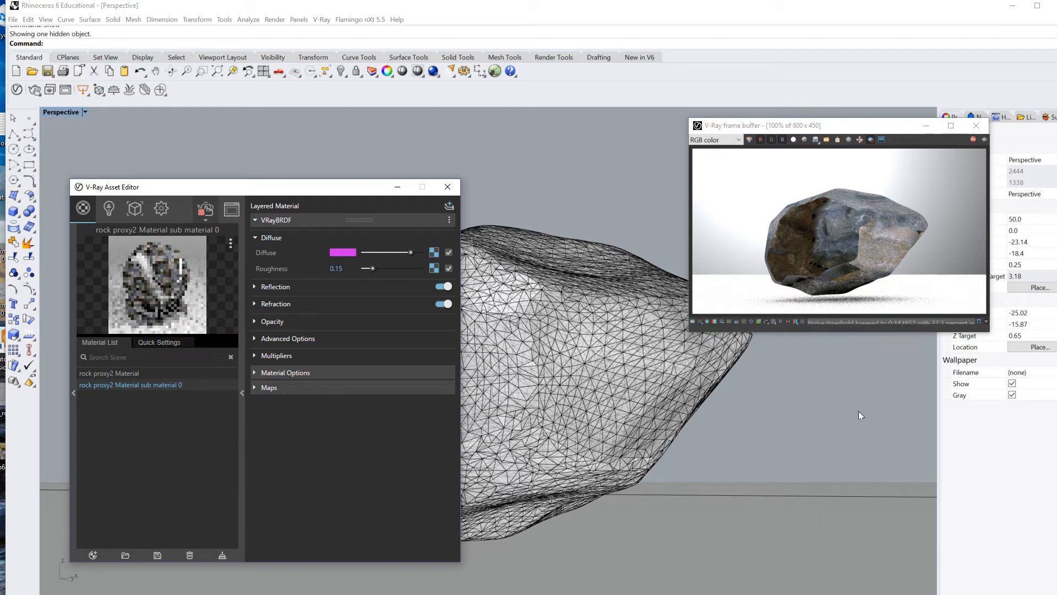
{"action": "right_click_drag", "start_coordinate": [821, 434], "coordinate": [843, 422]}
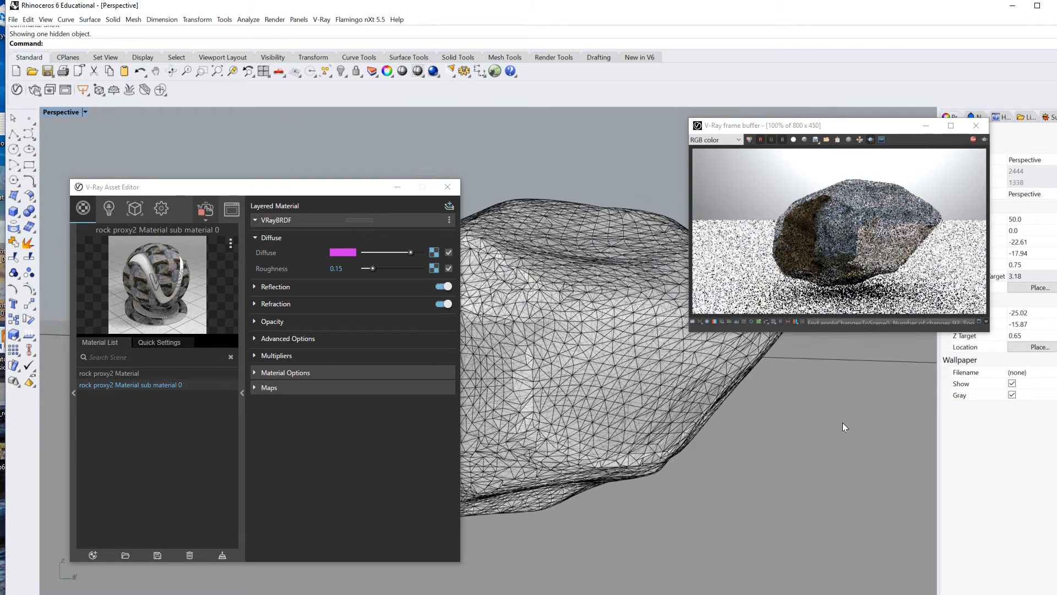